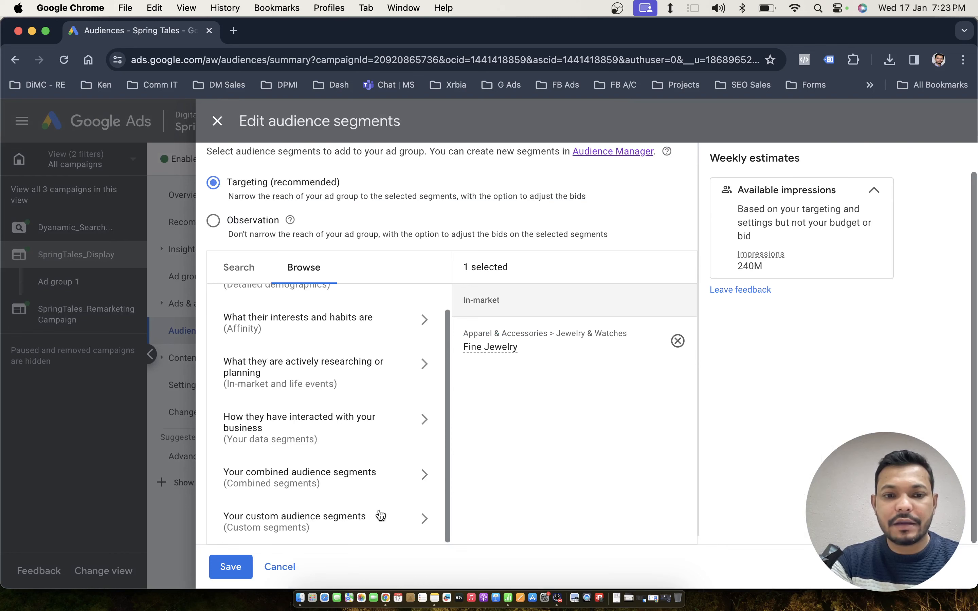
- Start a new custom audience segment from the custom segments list and name it "Courses Abroad"
{"action": "left_click", "coordinate": [426, 520]}
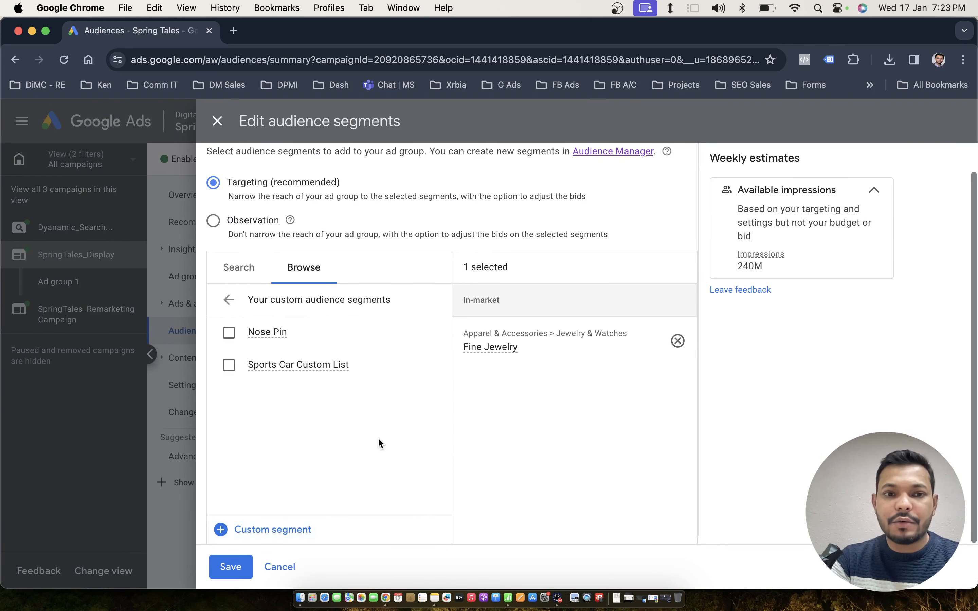
{"action": "left_click", "coordinate": [284, 532]}
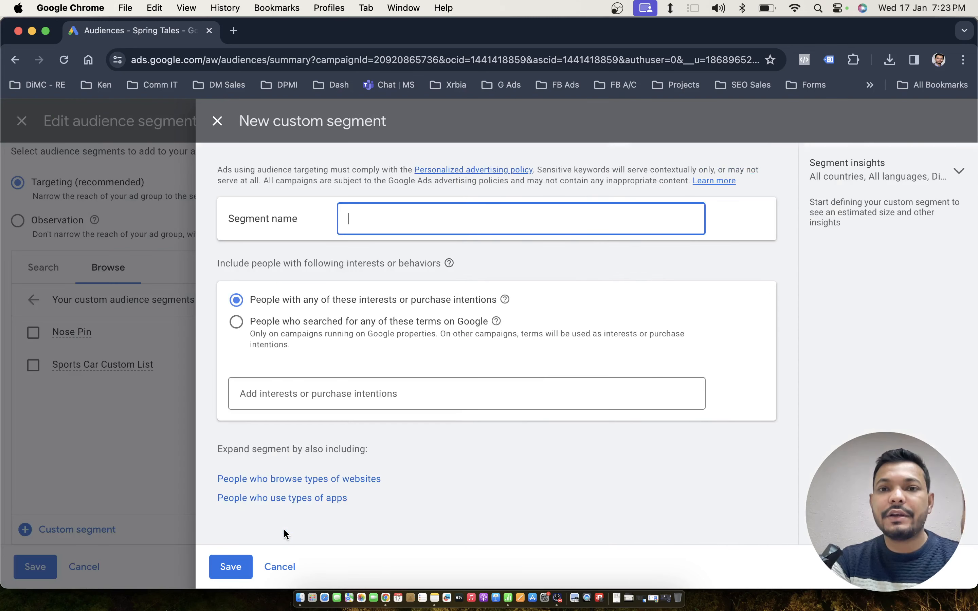
{"action": "left_click", "coordinate": [401, 219]}
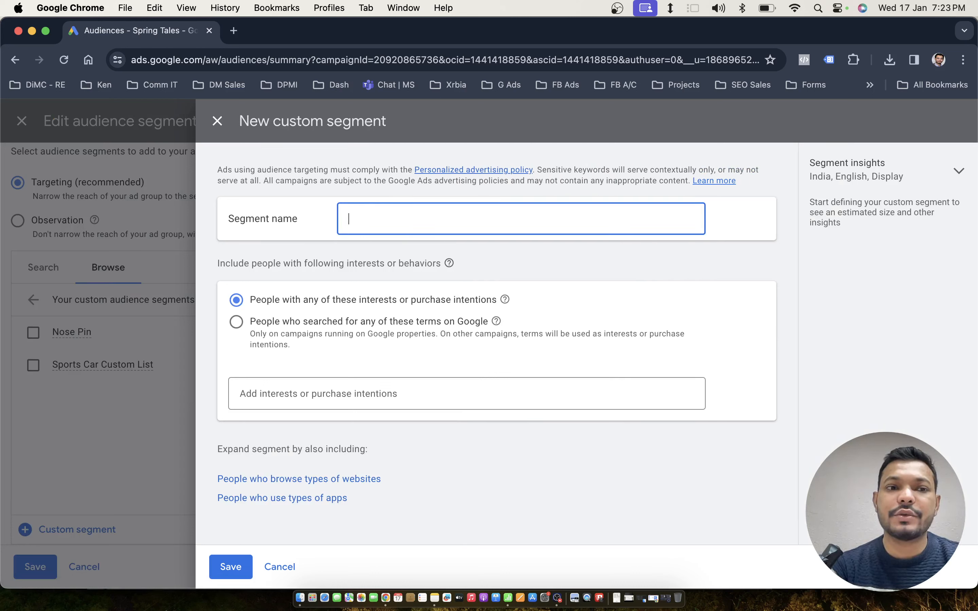
{"action": "type", "text": "Spo"}
{"action": "key", "text": "BackSpace"}
{"action": "key", "text": "BackSpace"}
{"action": "key", "text": "BackSpace"}
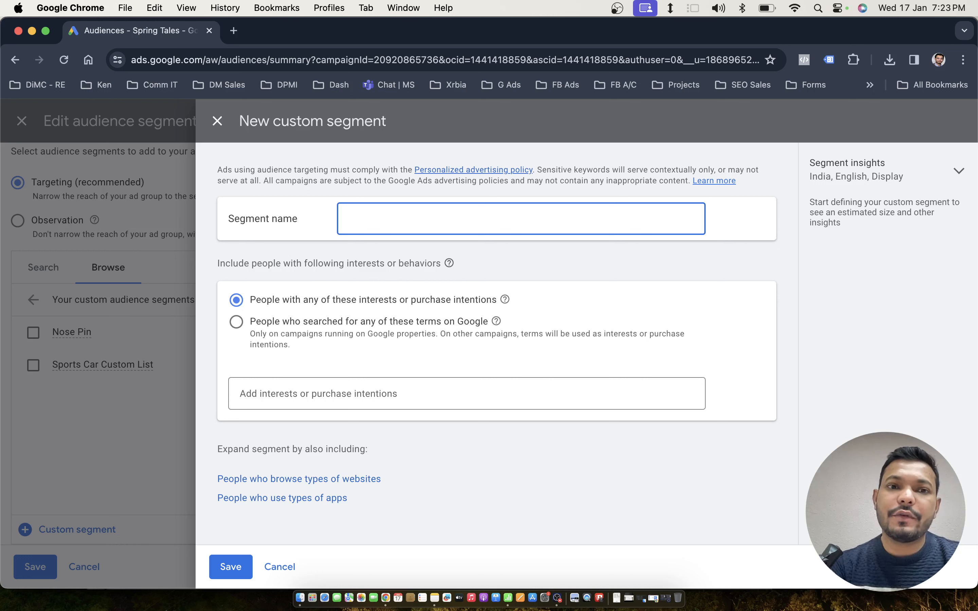
{"action": "type", "text": "Course"}
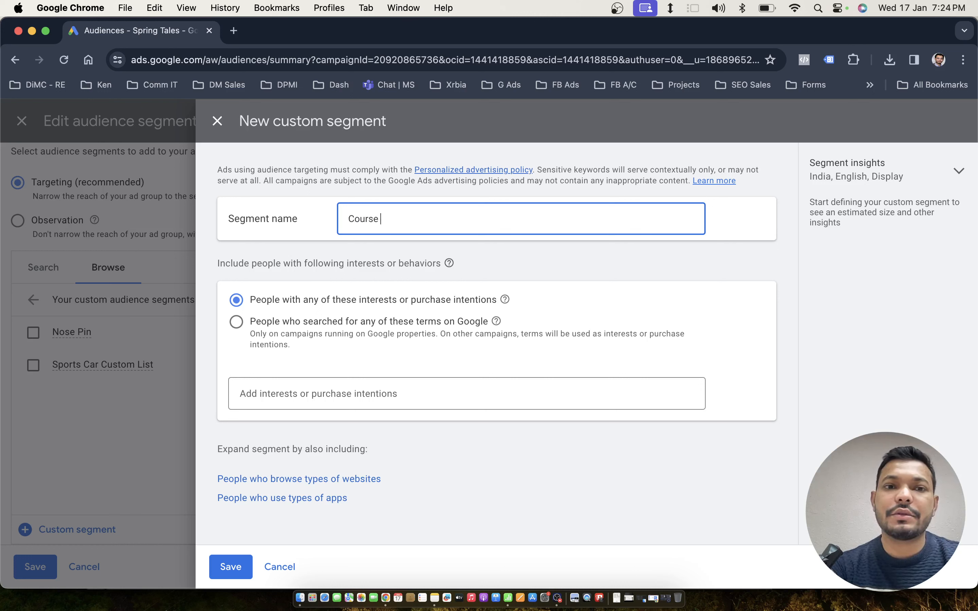
{"action": "type", "text": "s Abo"}
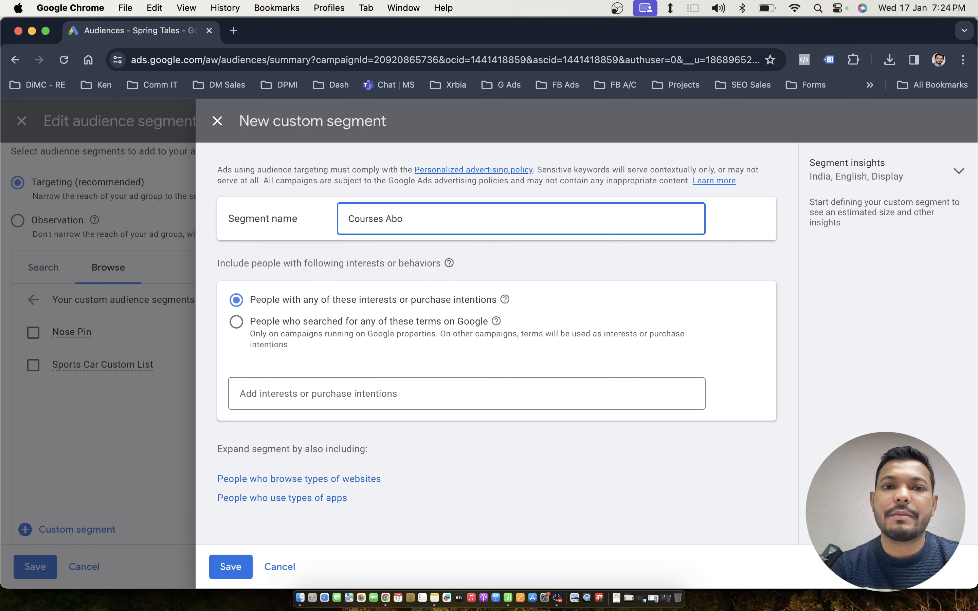
{"action": "type", "text": "road"}
{"action": "key", "text": "BackSpace"}
{"action": "key", "text": "BackSpace"}
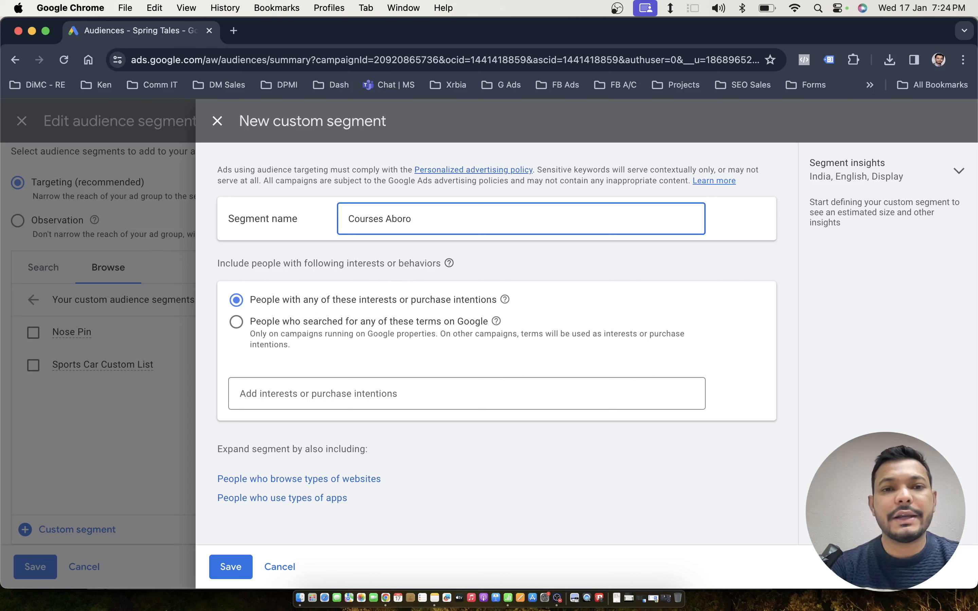
{"action": "key", "text": "BackSpace"}
{"action": "key", "text": "BackSpace"}
{"action": "key", "text": "BackSpace"}
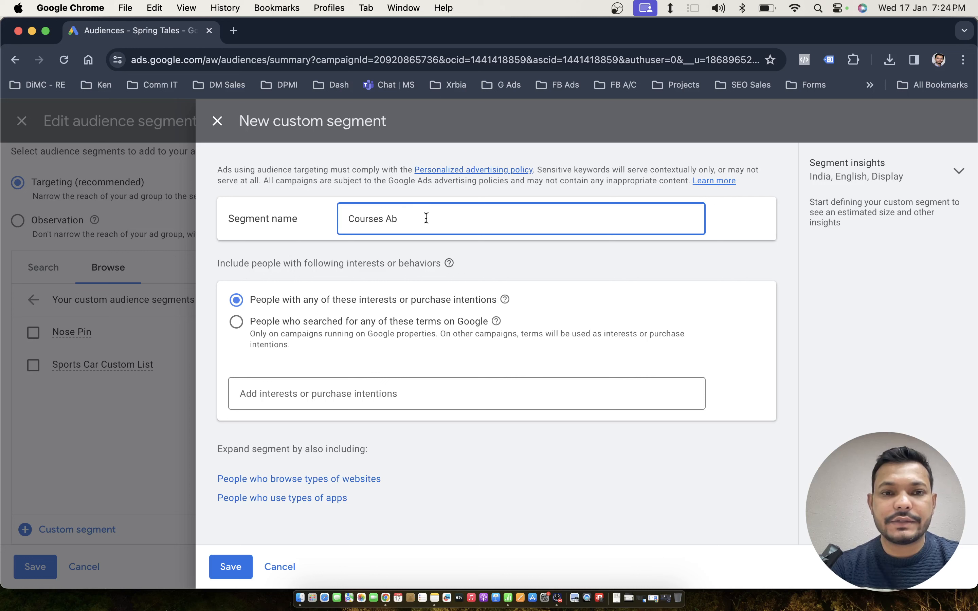
{"action": "type", "text": "road"}
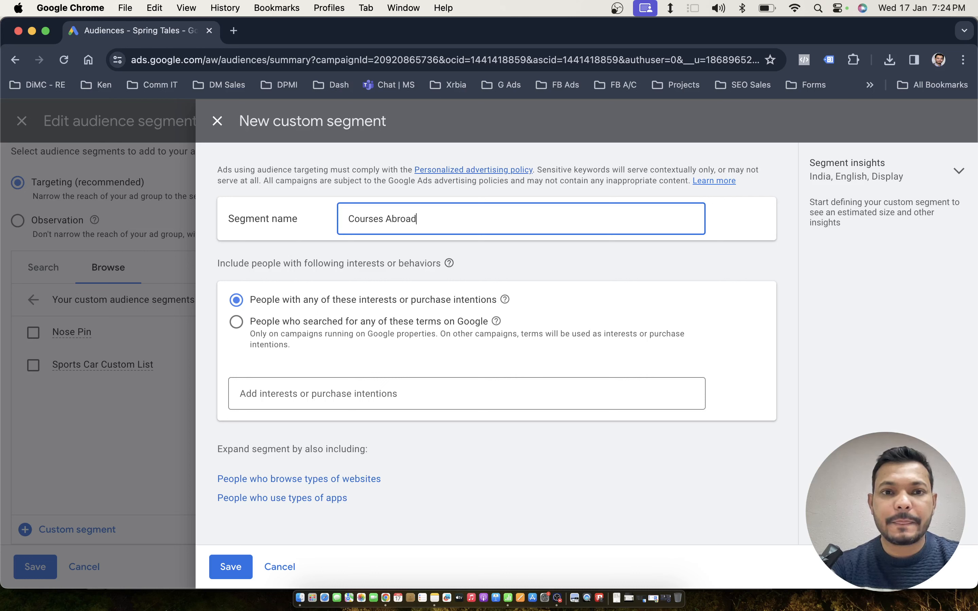
- Enter "courses abroad" as an interest or purchase intention and browse the suggested ideas
{"action": "left_click", "coordinate": [305, 399]}
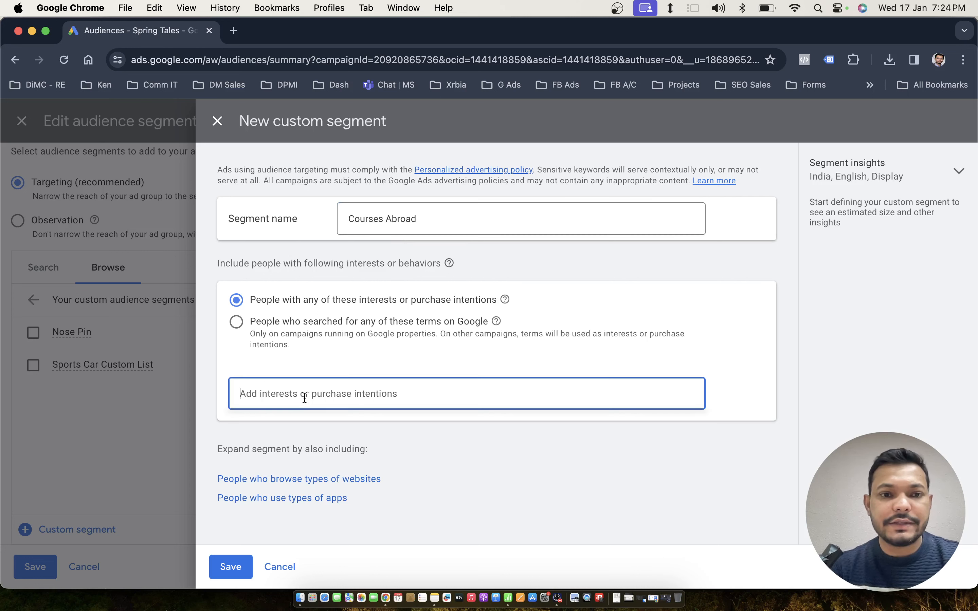
{"action": "type", "text": "cor"}
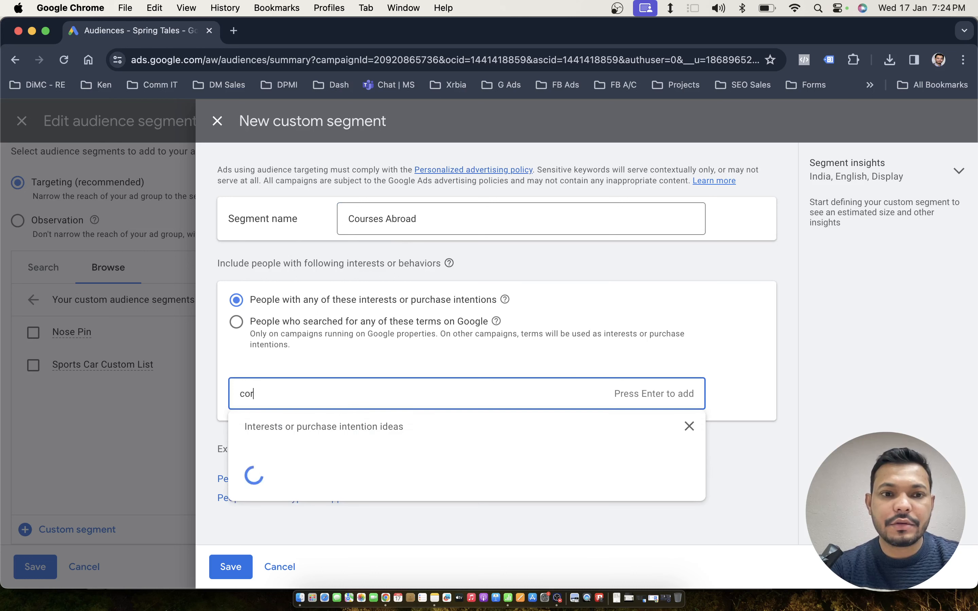
{"action": "type", "text": "ses ab"}
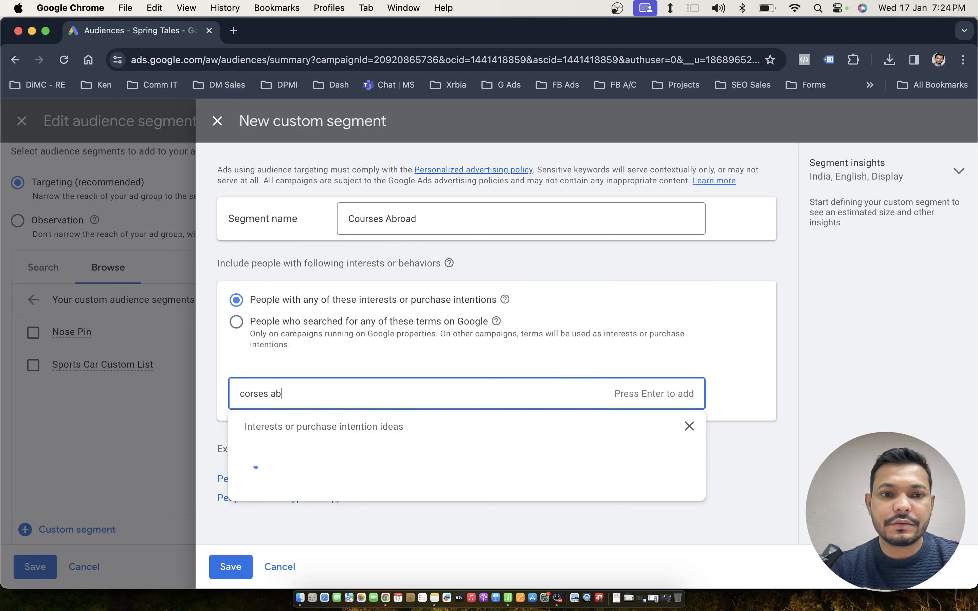
{"action": "key", "text": "BackSpace"}
{"action": "key", "text": "BackSpace"}
{"action": "key", "text": "BackSpace"}
{"action": "key", "text": "BackSpace"}
{"action": "key", "text": "BackSpace"}
{"action": "key", "text": "BackSpace"}
{"action": "key", "text": "BackSpace"}
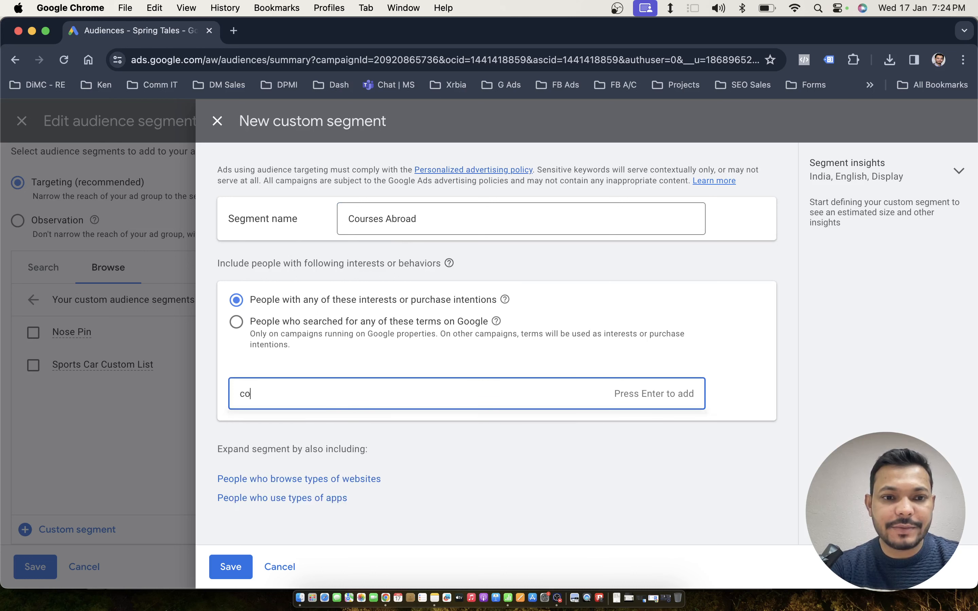
{"action": "type", "text": "ur"}
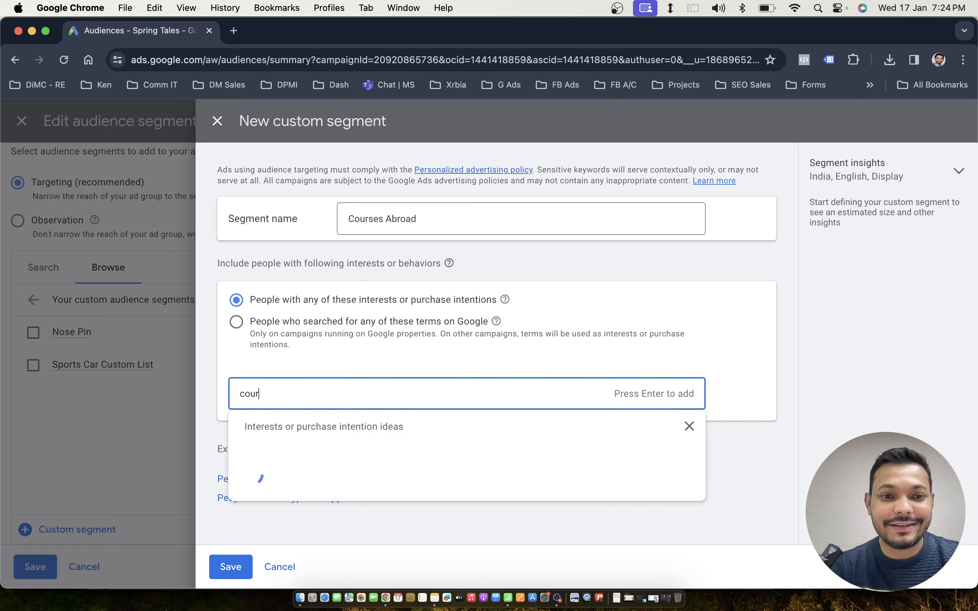
{"action": "type", "text": "ses abroad"}
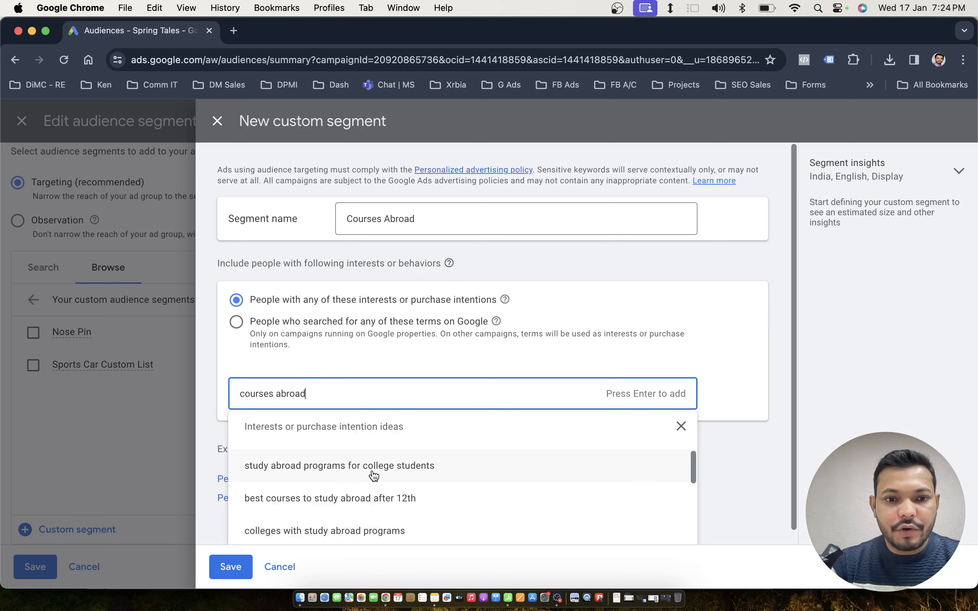
{"action": "scroll", "coordinate": [360, 488], "scroll_direction": "down", "scroll_amount": 1}
{"action": "scroll", "coordinate": [359, 488], "scroll_direction": "up", "scroll_amount": 1}
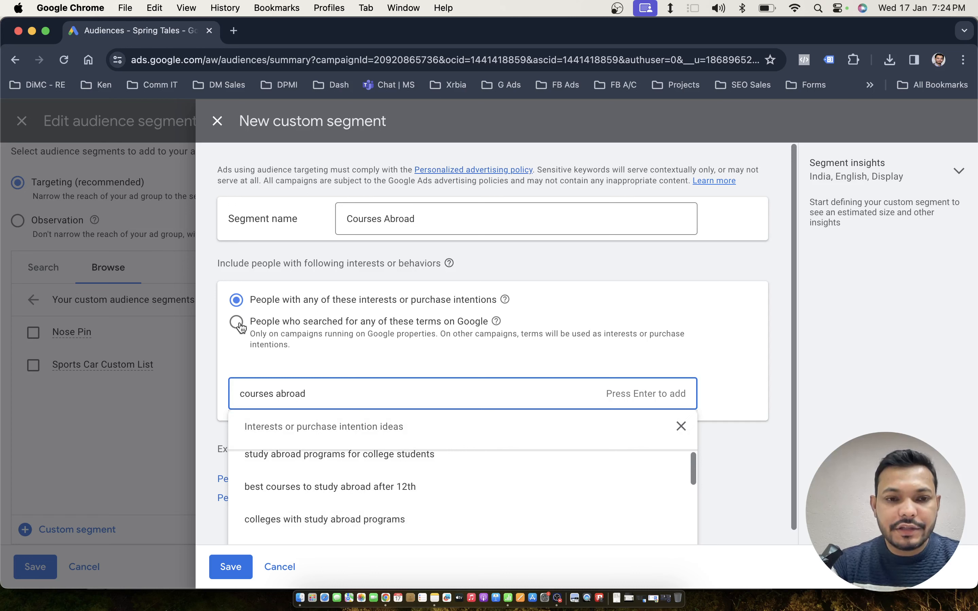
- Target people who searched Google for "study abroad programs for college students" and "best courses to study abroad after 12th"
{"action": "left_click", "coordinate": [297, 327]}
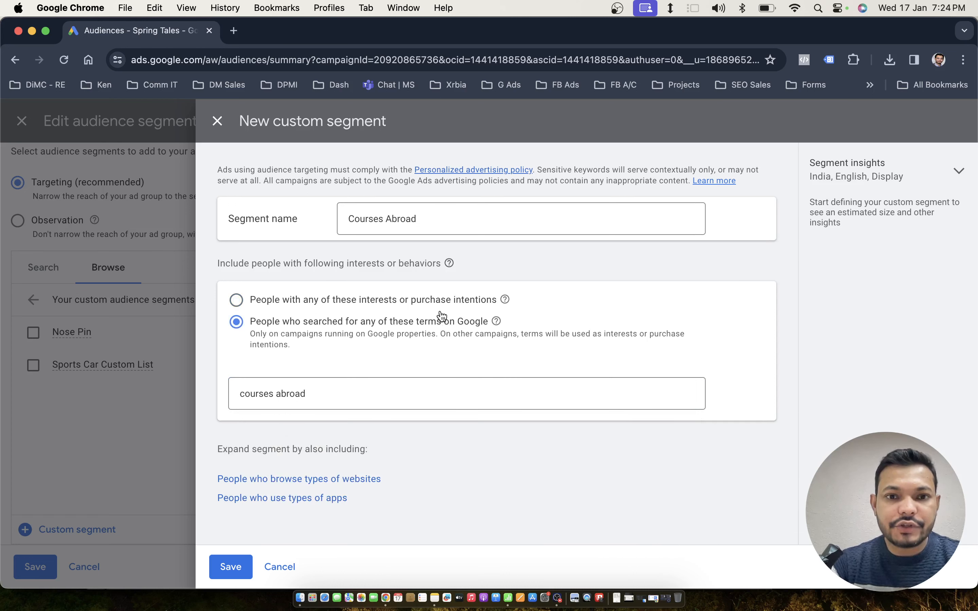
{"action": "triple_click", "coordinate": [371, 220]}
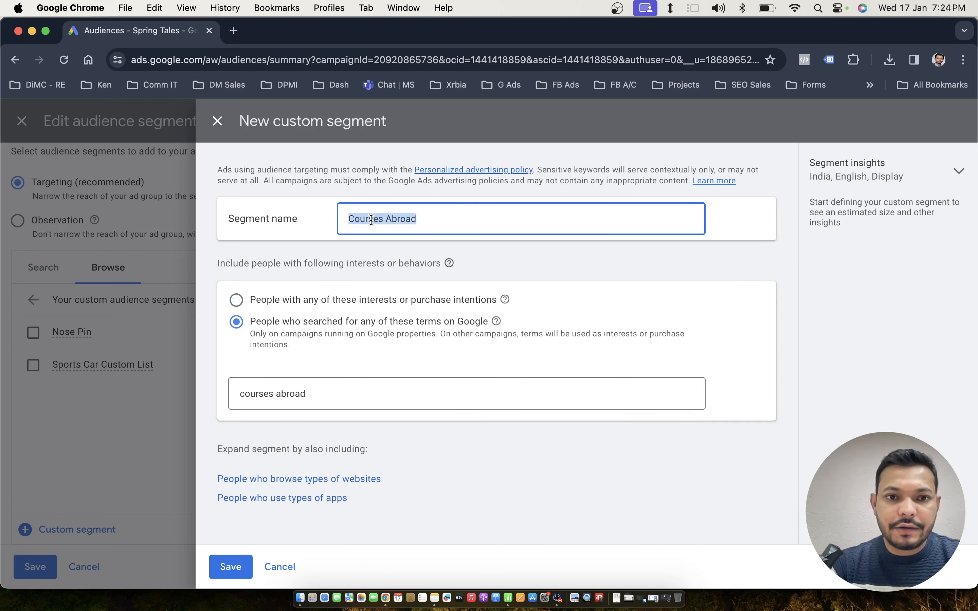
{"action": "left_click", "coordinate": [347, 393]}
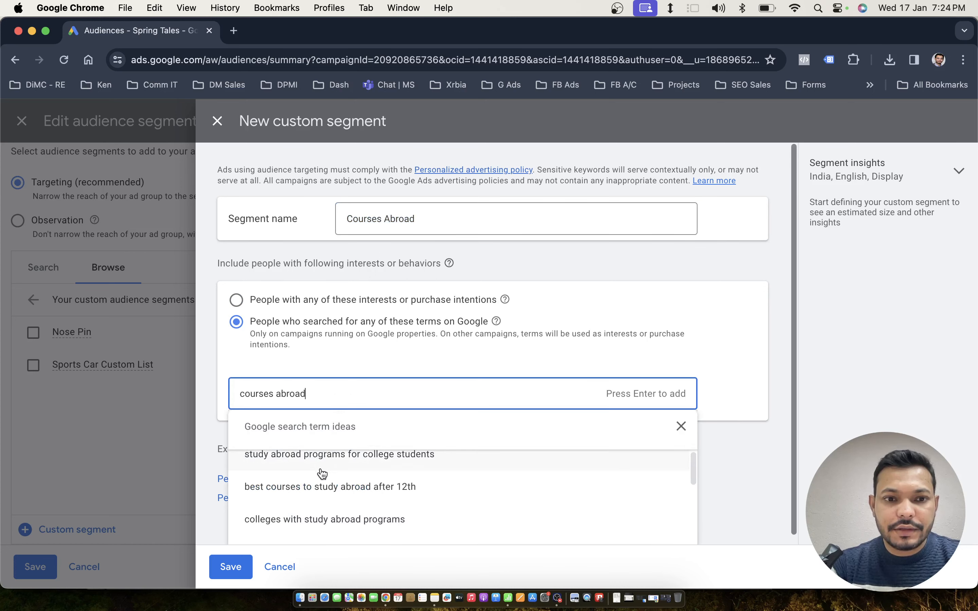
{"action": "scroll", "coordinate": [365, 462], "scroll_direction": "up", "scroll_amount": 1}
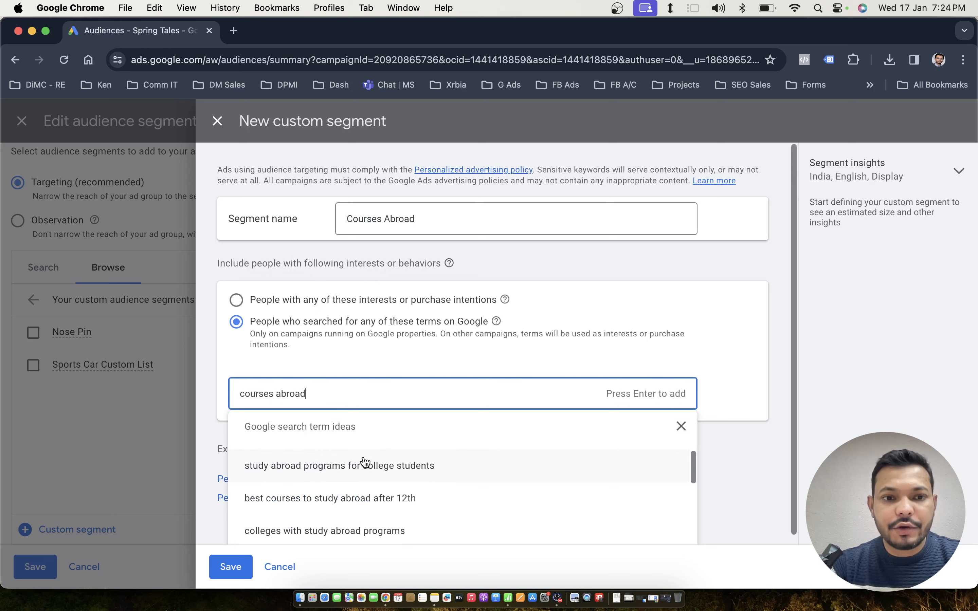
{"action": "left_click", "coordinate": [364, 465]}
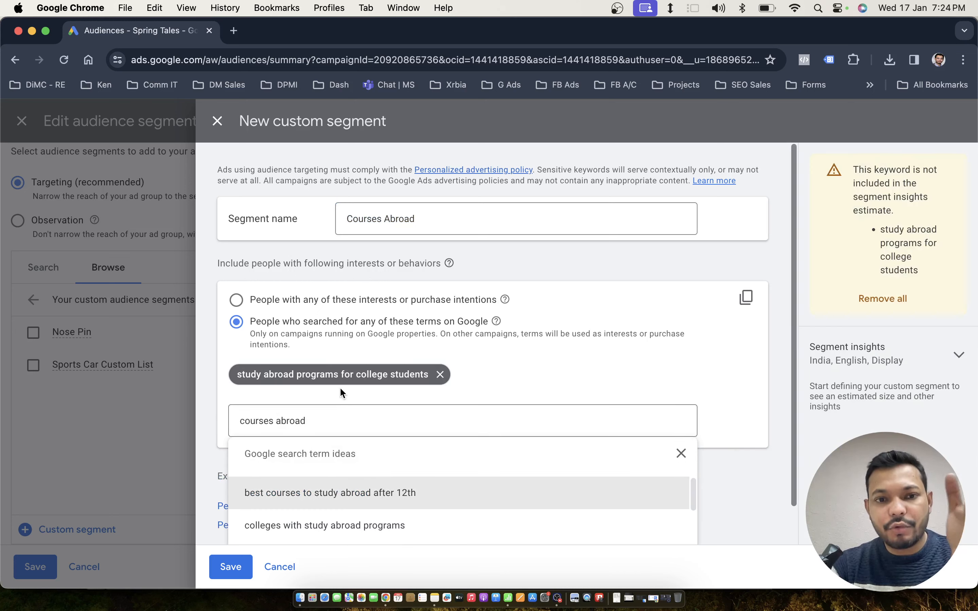
{"action": "left_click", "coordinate": [353, 505]}
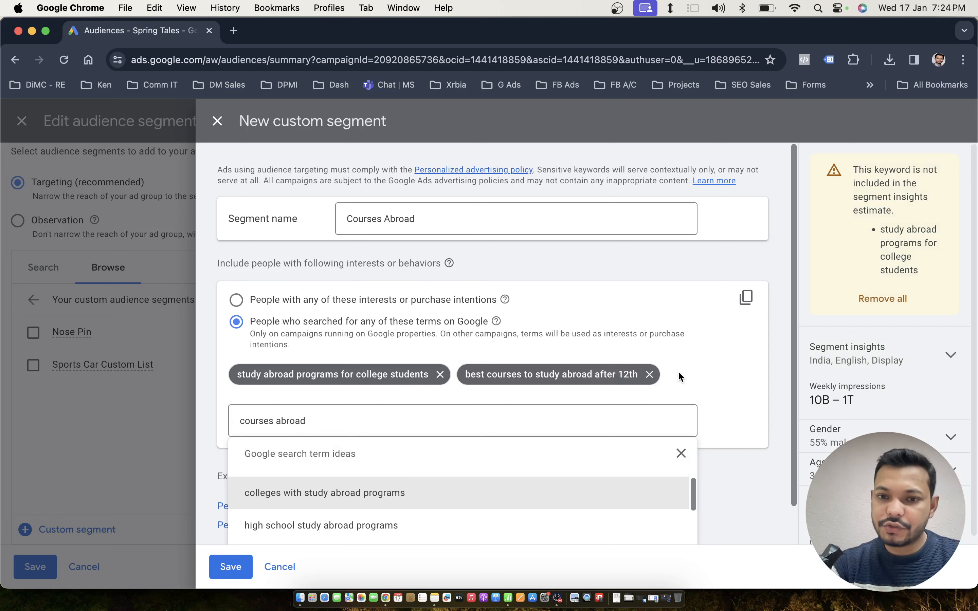
{"action": "left_click", "coordinate": [681, 453]}
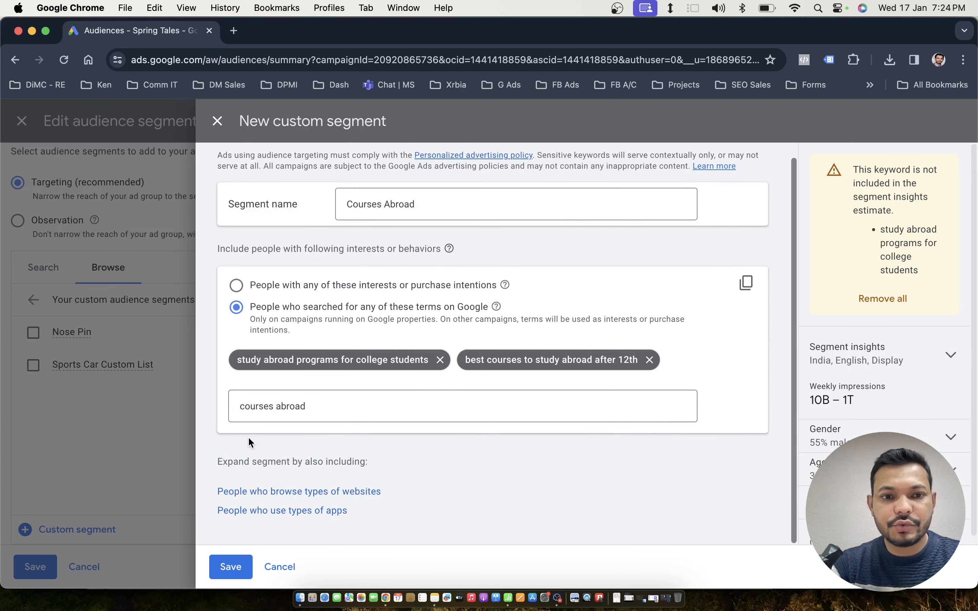
- Expand the segment to people who browse websites similar to ndtv.com, copying the address from a new browser tab
{"action": "left_click", "coordinate": [299, 492]}
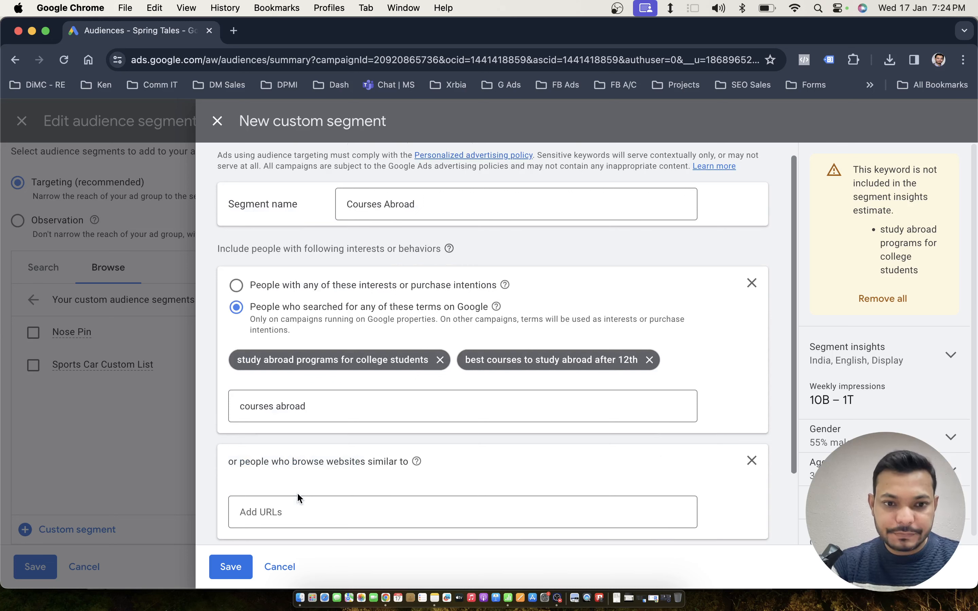
{"action": "scroll", "coordinate": [297, 493], "scroll_direction": "down", "scroll_amount": 2}
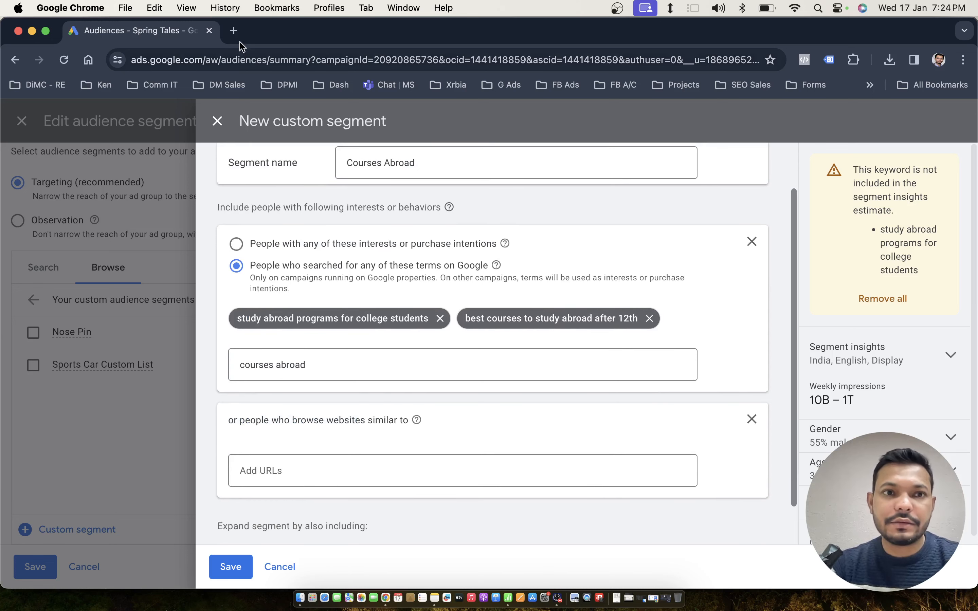
{"action": "left_click", "coordinate": [234, 31]}
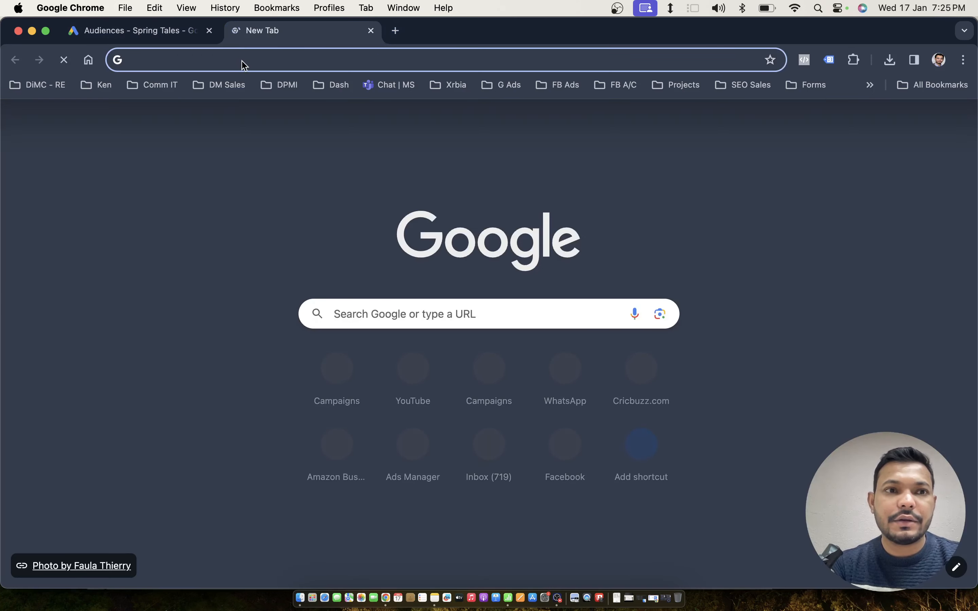
{"action": "type", "text": "ndtv.com"}
{"action": "key", "text": "super+a"}
{"action": "key", "text": "super+c"}
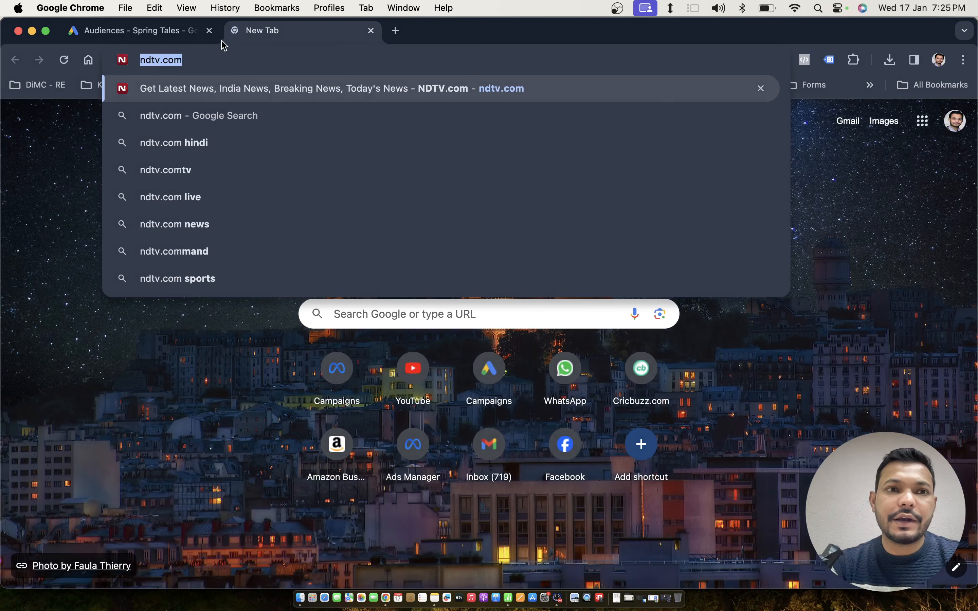
{"action": "left_click", "coordinate": [184, 34]}
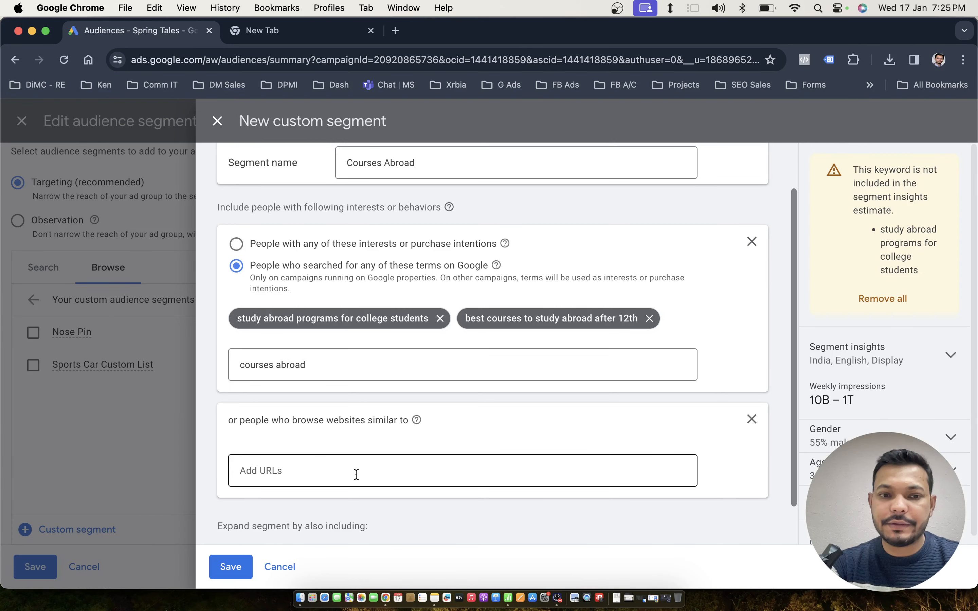
{"action": "left_click", "coordinate": [274, 468]}
{"action": "key", "text": "super+v"}
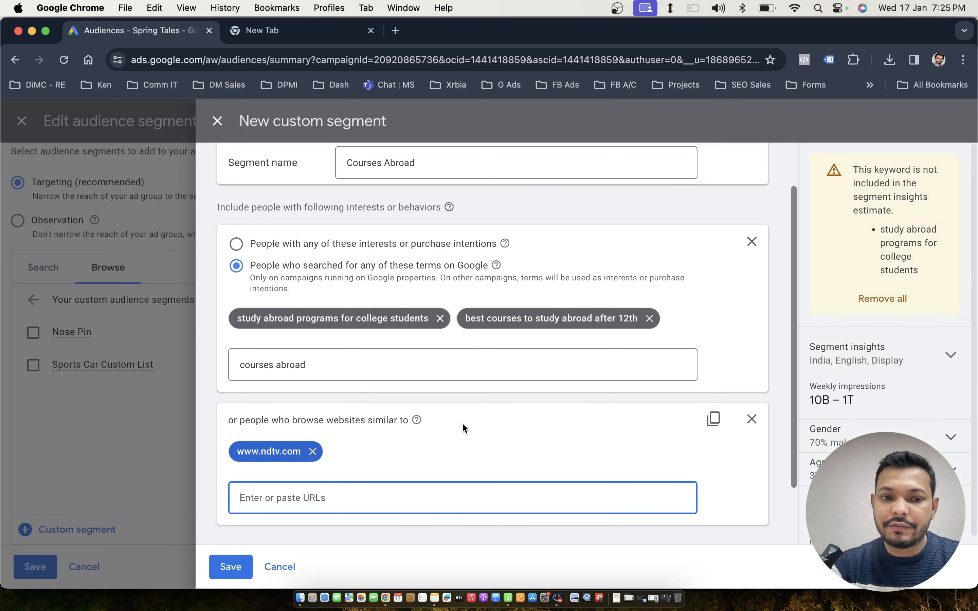
- Expand the segment to users of apps similar to "CrickPro - Live IPL cricket sc" and "Cricbuz (Cricket Score Live)", searching for "cricbu"
{"action": "scroll", "coordinate": [462, 423], "scroll_direction": "down", "scroll_amount": 3}
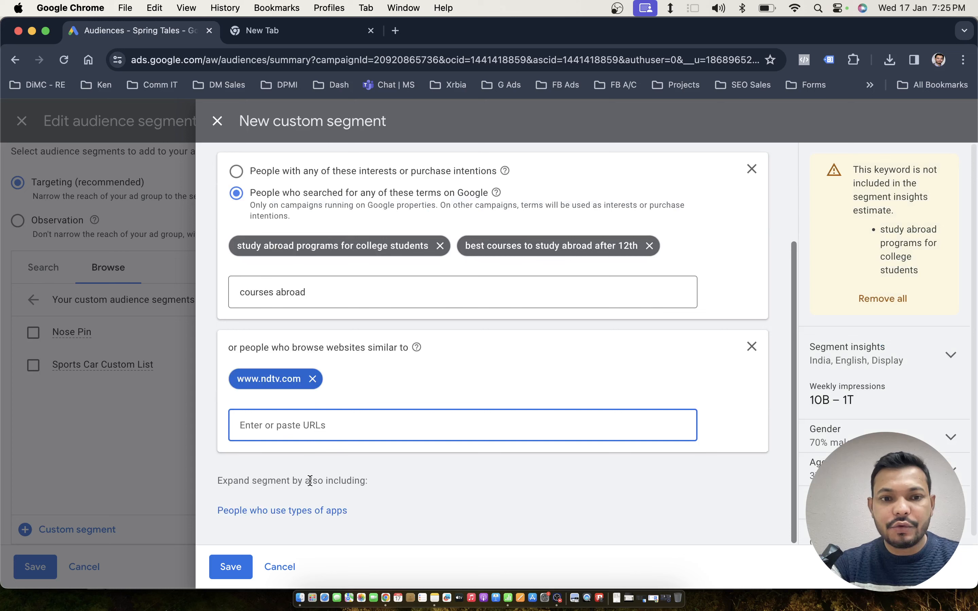
{"action": "left_click", "coordinate": [306, 513]}
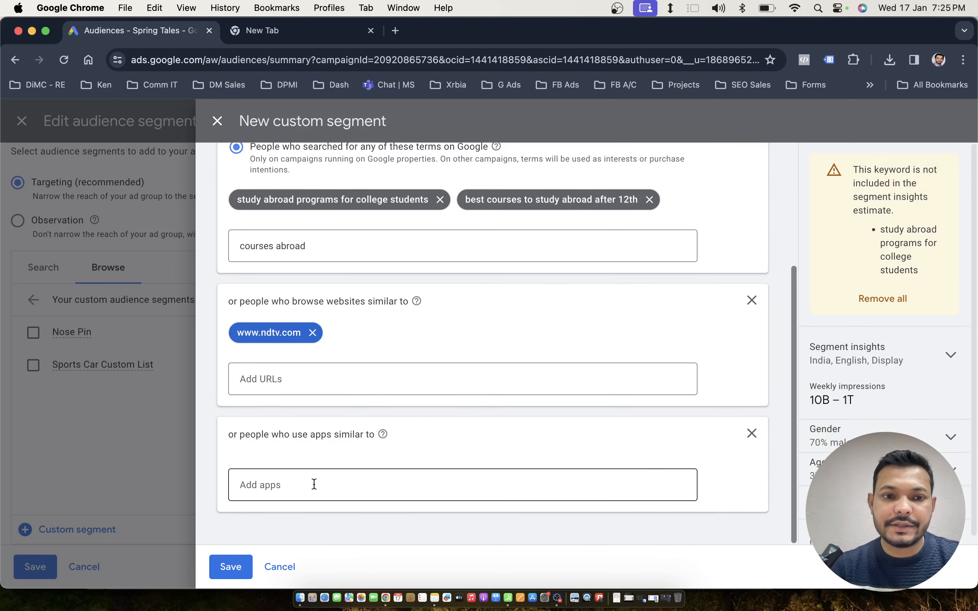
{"action": "left_click", "coordinate": [314, 483]}
{"action": "type", "text": "cri"}
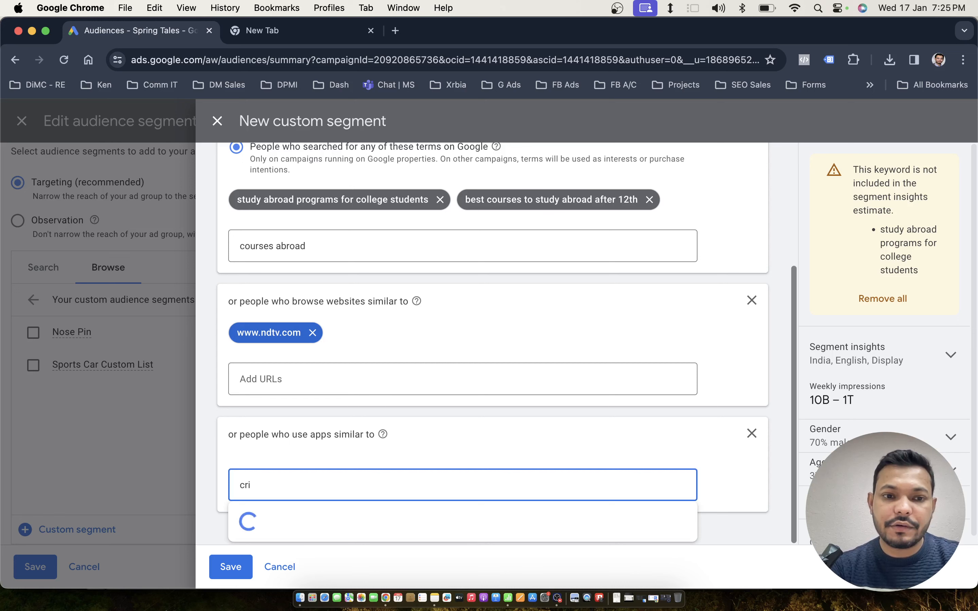
{"action": "type", "text": "cbu"}
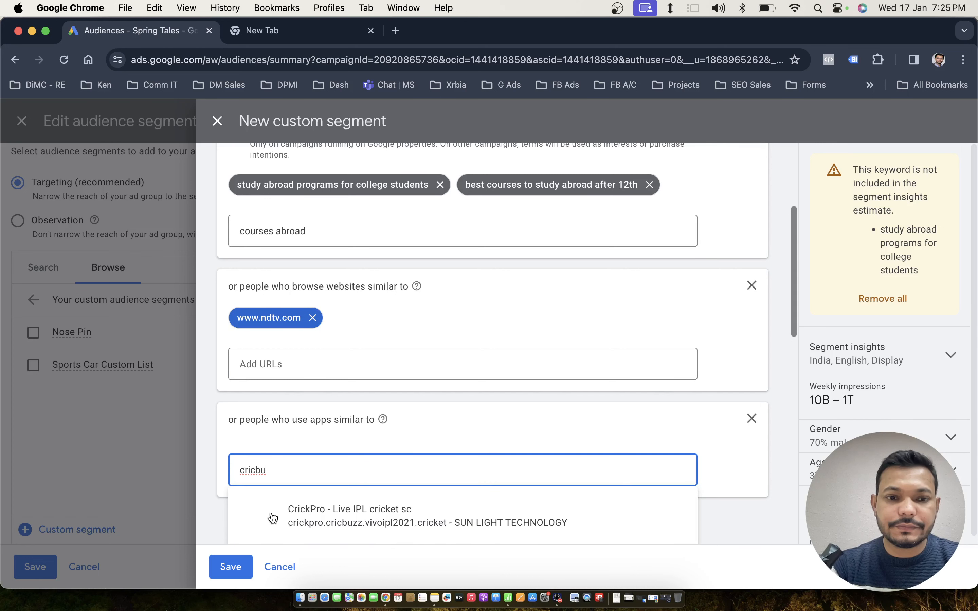
{"action": "scroll", "coordinate": [340, 438], "scroll_direction": "down", "scroll_amount": 3}
{"action": "left_click", "coordinate": [340, 437]}
{"action": "scroll", "coordinate": [340, 438], "scroll_direction": "down", "scroll_amount": 1}
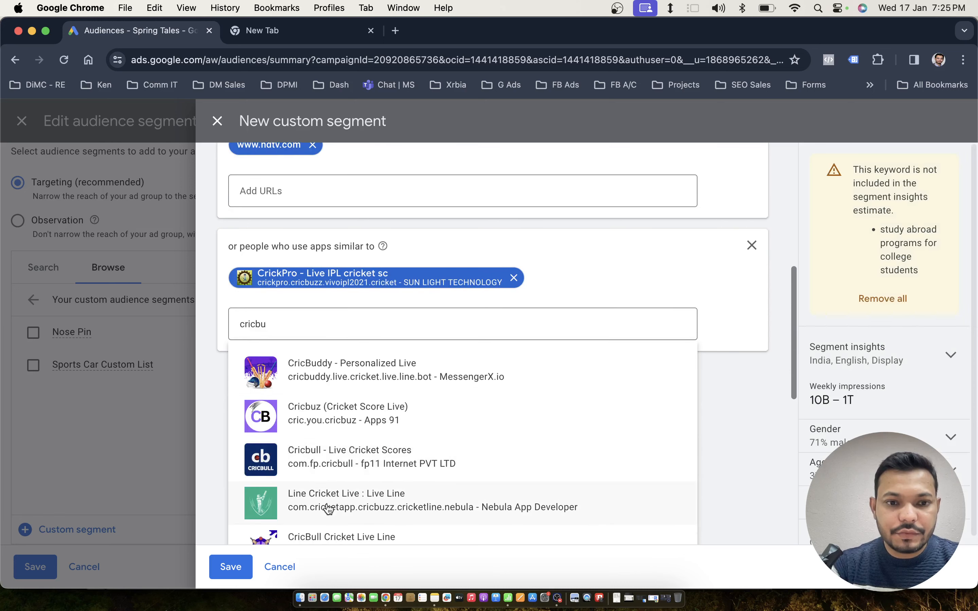
{"action": "left_click", "coordinate": [282, 429]}
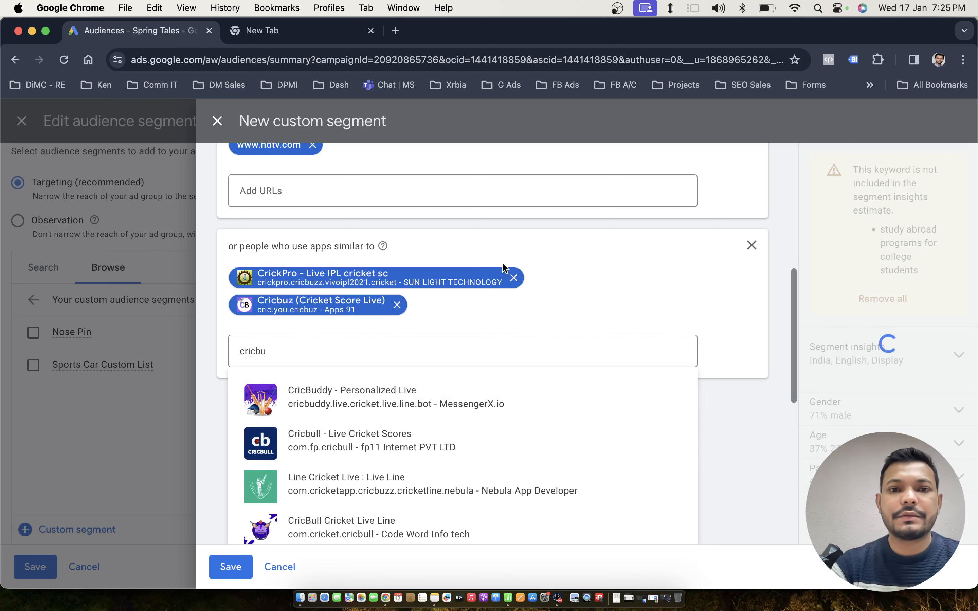
- Remove "CrickPro - Live IPL cricket sc" from the similar apps, and close the custom segment and audience segment editors without saving
{"action": "left_click", "coordinate": [513, 278]}
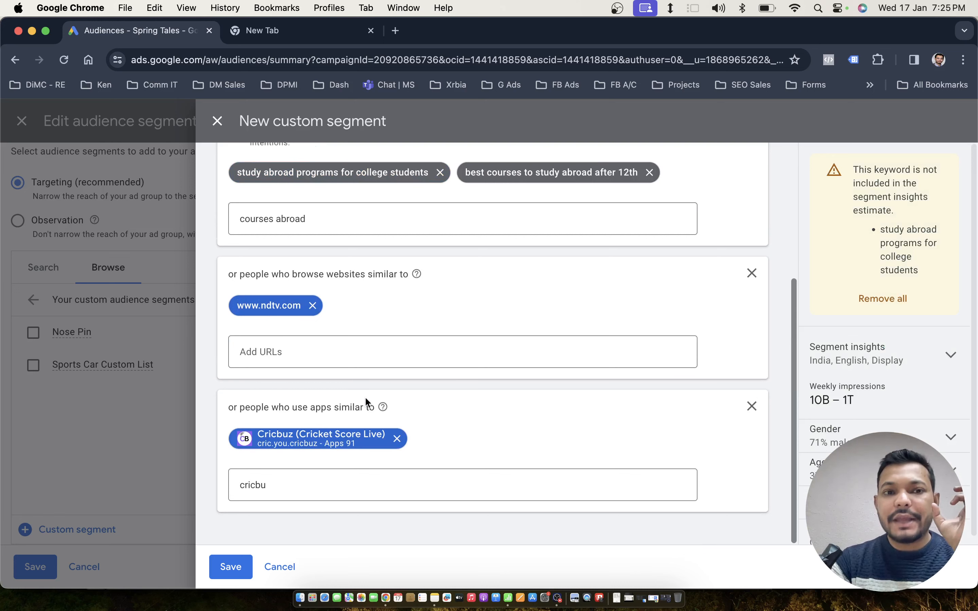
{"action": "scroll", "coordinate": [364, 396], "scroll_direction": "up", "scroll_amount": 3}
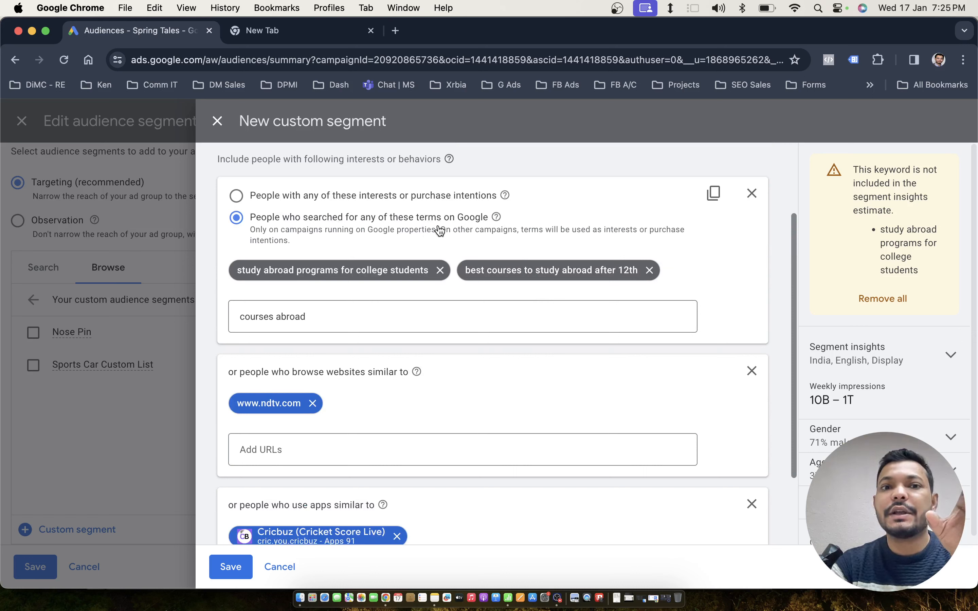
{"action": "left_click", "coordinate": [497, 217]}
{"action": "scroll", "coordinate": [394, 319], "scroll_direction": "down", "scroll_amount": 2}
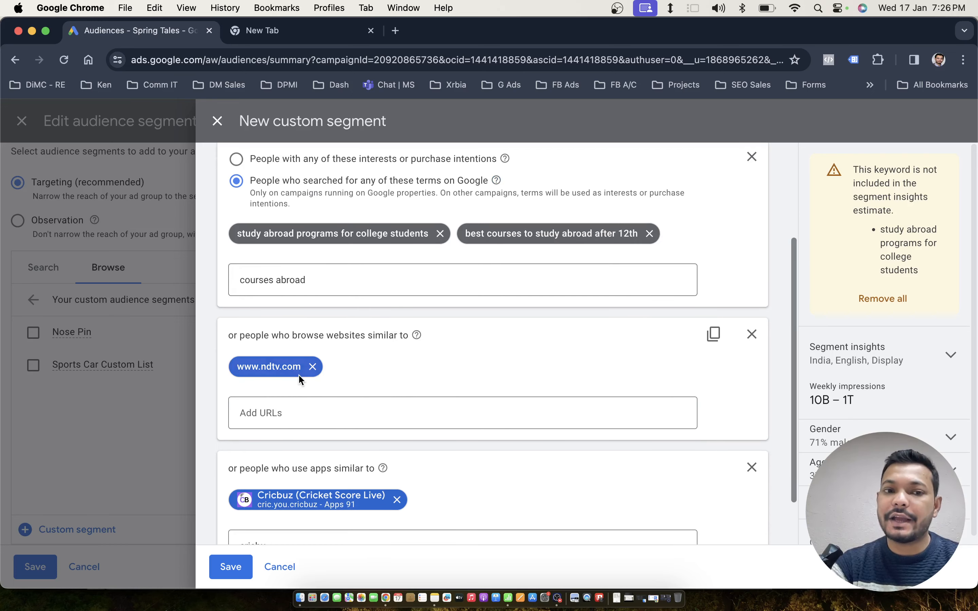
{"action": "scroll", "coordinate": [404, 388], "scroll_direction": "down", "scroll_amount": 3}
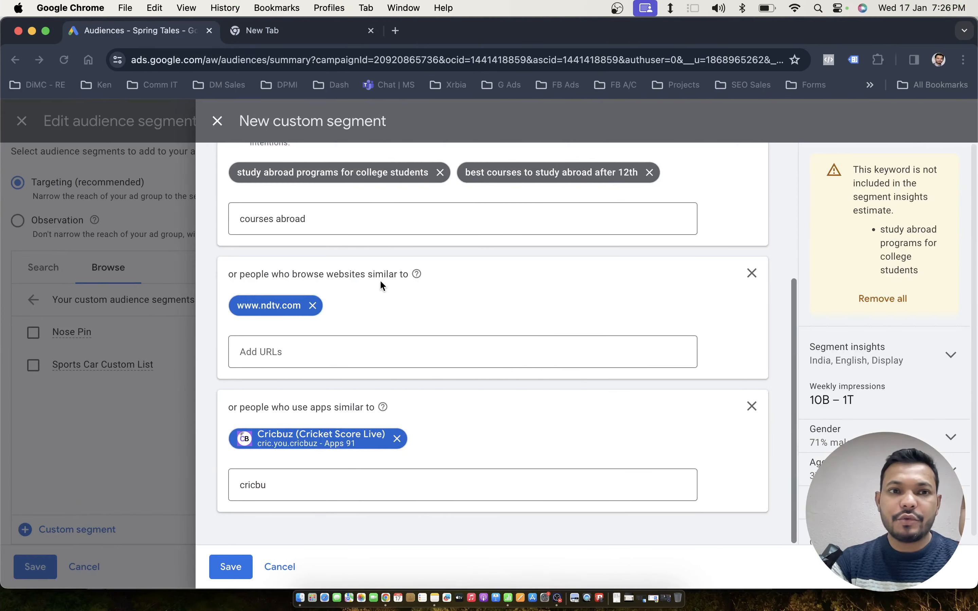
{"action": "left_click", "coordinate": [216, 129]}
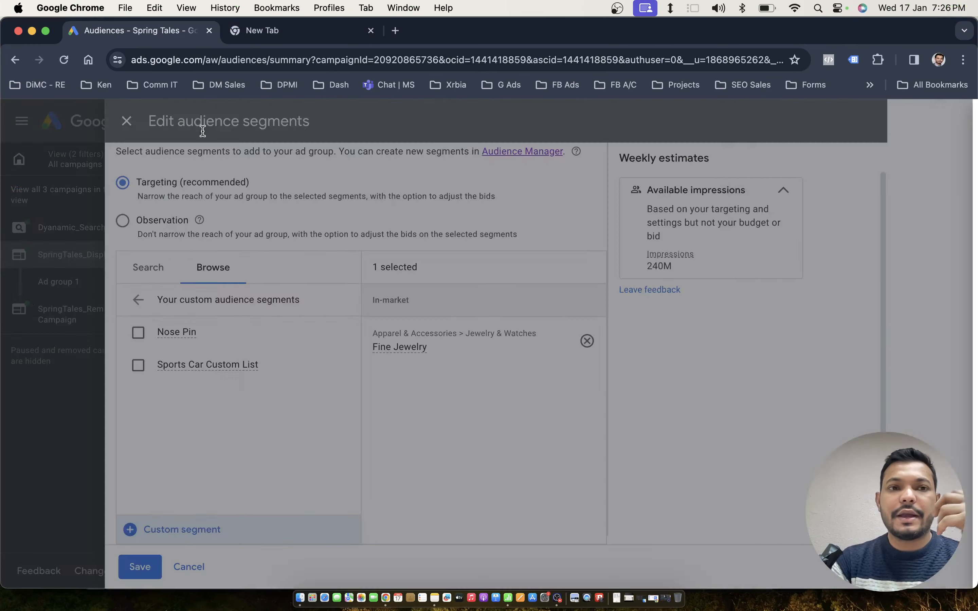
{"action": "left_click", "coordinate": [222, 130]}
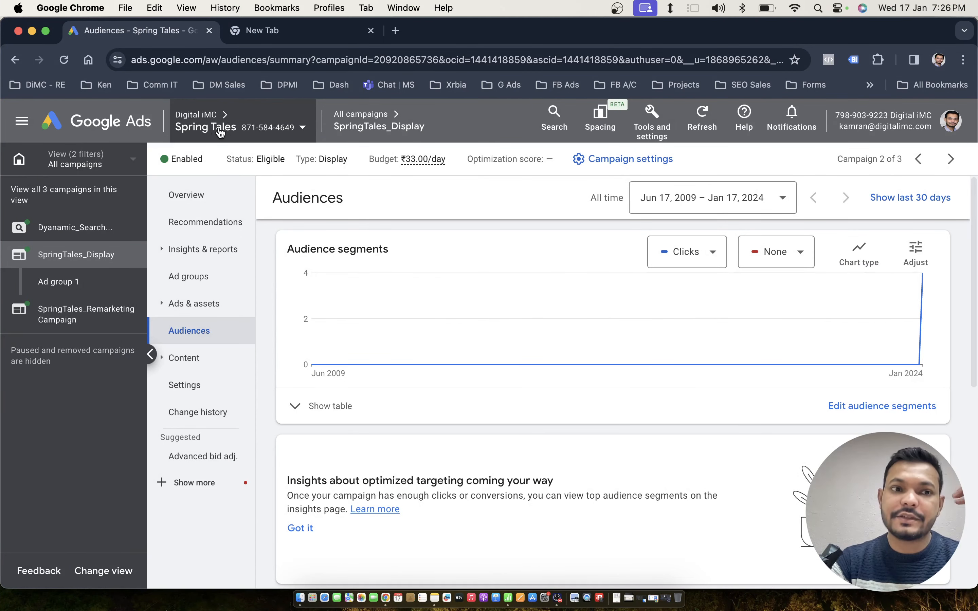
- Open the targeting editor for Ad group 1 of the SpringTales_Display campaign from the ad group's settings
{"action": "left_click", "coordinate": [93, 286]}
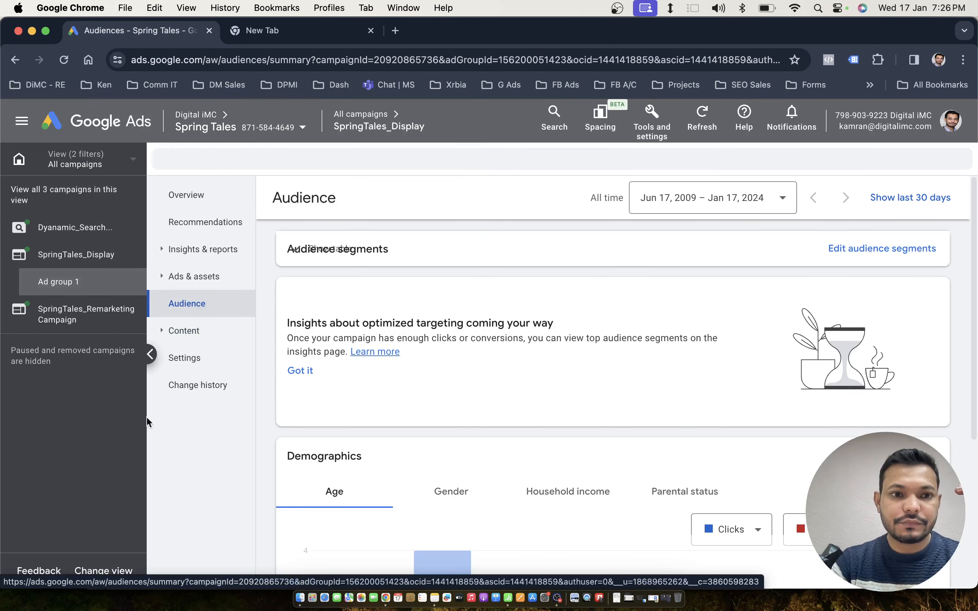
{"action": "left_click", "coordinate": [211, 360]}
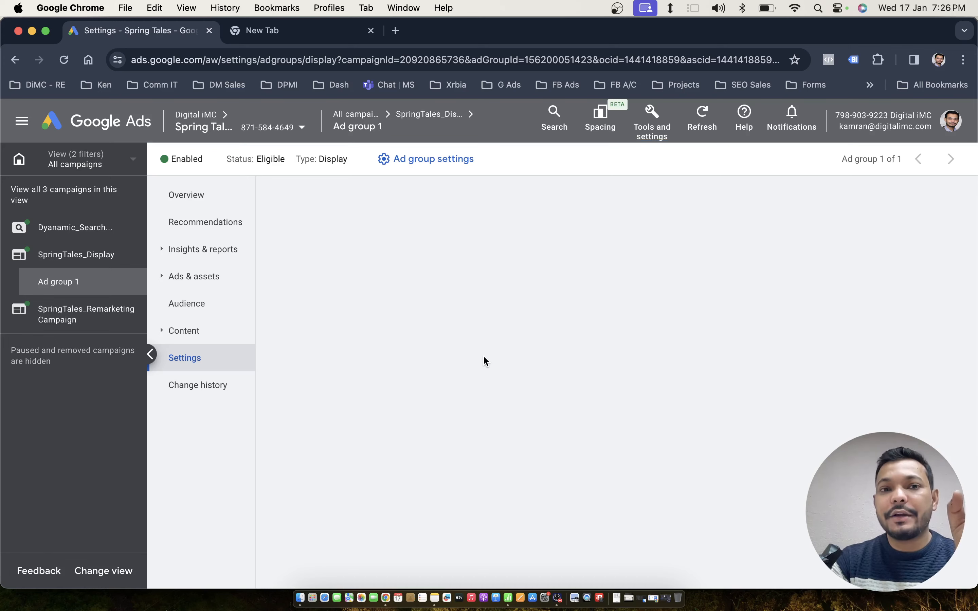
{"action": "key", "text": "ctrl+Left"}
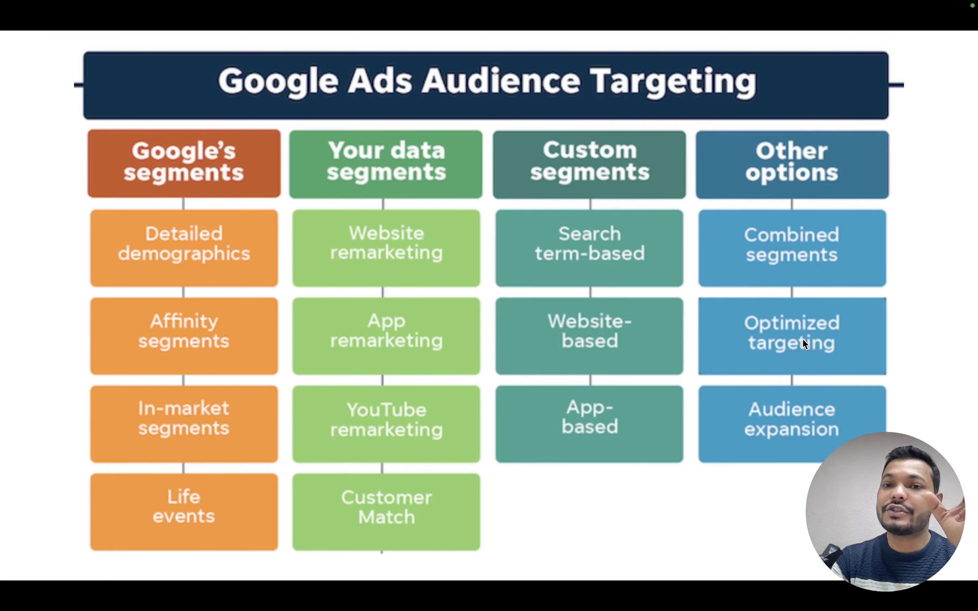
{"action": "key", "text": "ctrl+Right"}
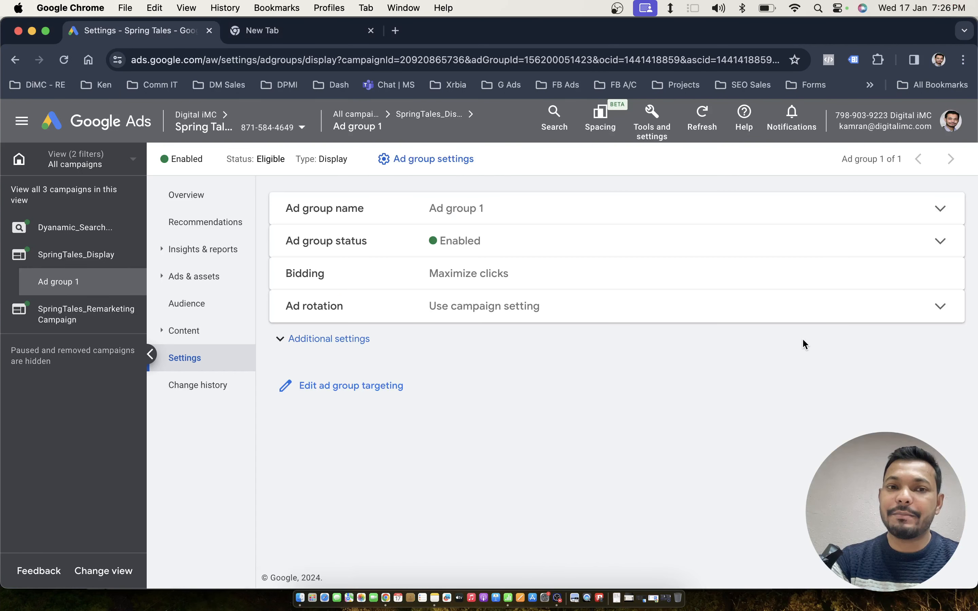
{"action": "left_click", "coordinate": [325, 386]}
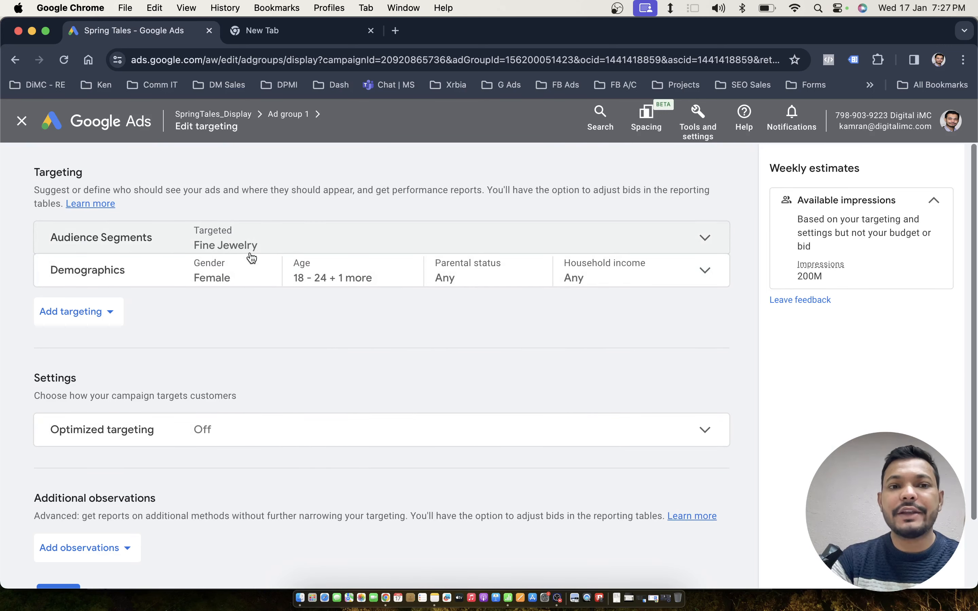
- Try optimized targeting for the ad group, switch it off again and cancel the targeting edit
{"action": "left_click", "coordinate": [283, 437]}
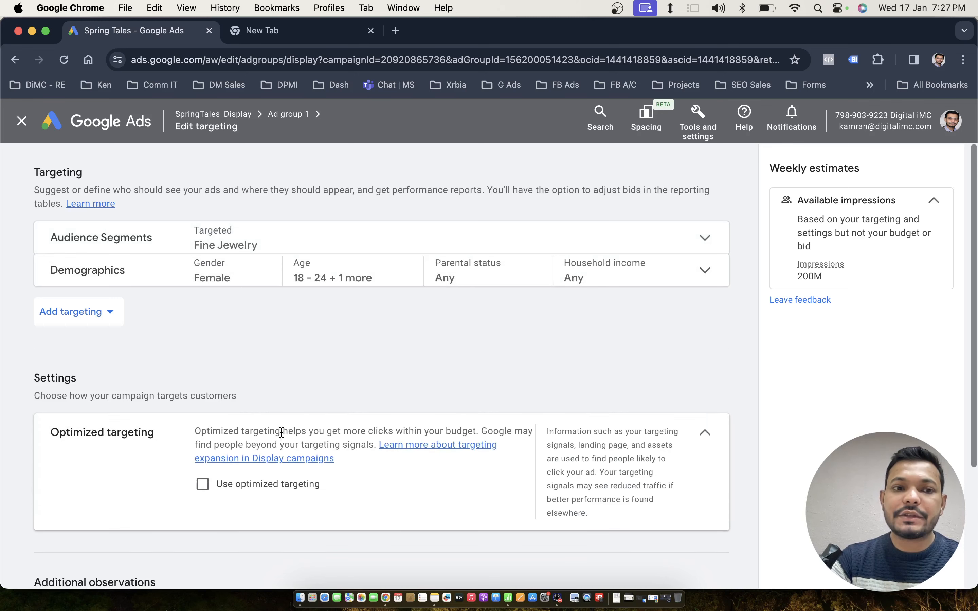
{"action": "scroll", "coordinate": [280, 445], "scroll_direction": "down", "scroll_amount": 1}
{"action": "left_click", "coordinate": [206, 463]}
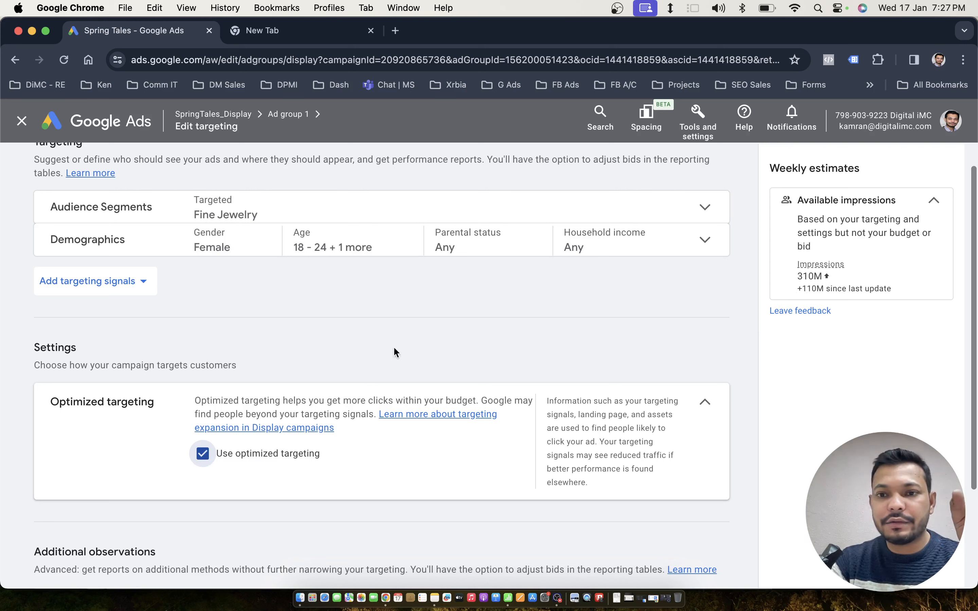
{"action": "left_click", "coordinate": [207, 462]}
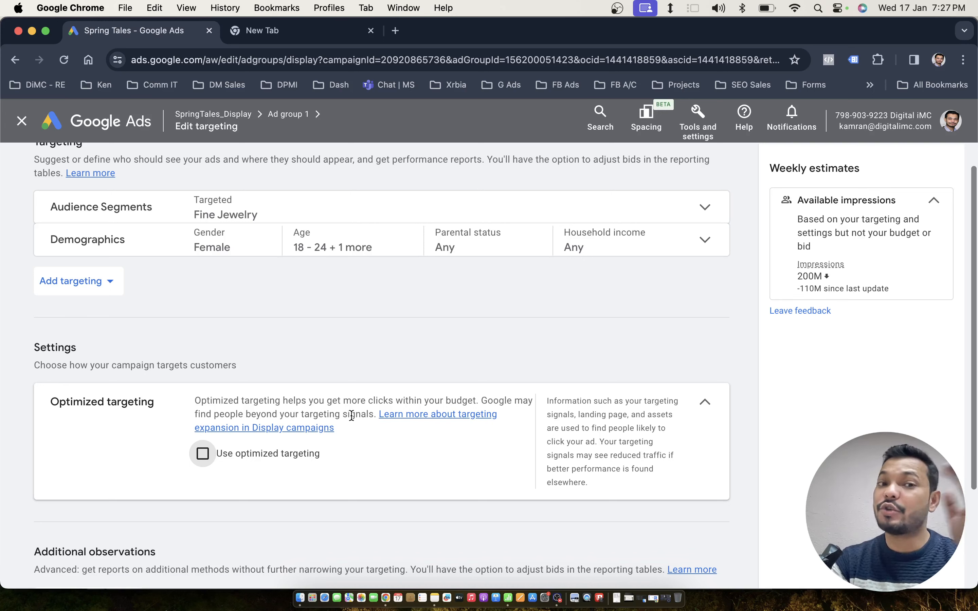
{"action": "scroll", "coordinate": [257, 424], "scroll_direction": "down", "scroll_amount": 3}
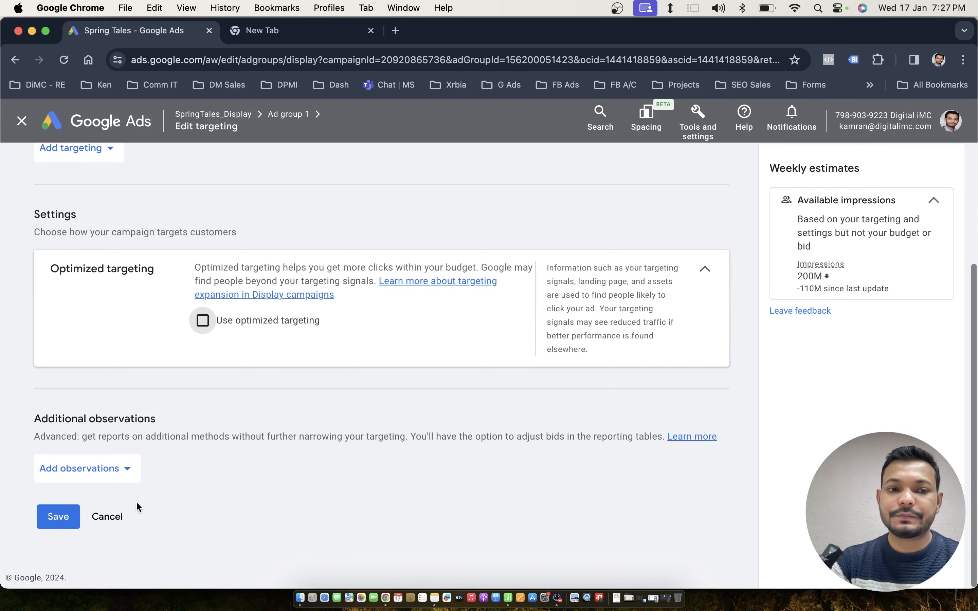
{"action": "left_click", "coordinate": [108, 517]}
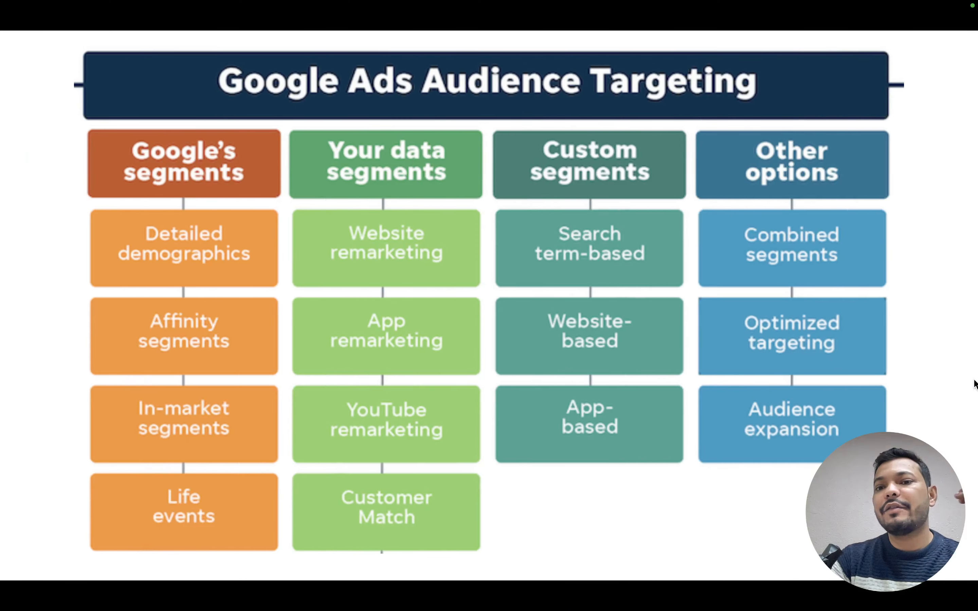